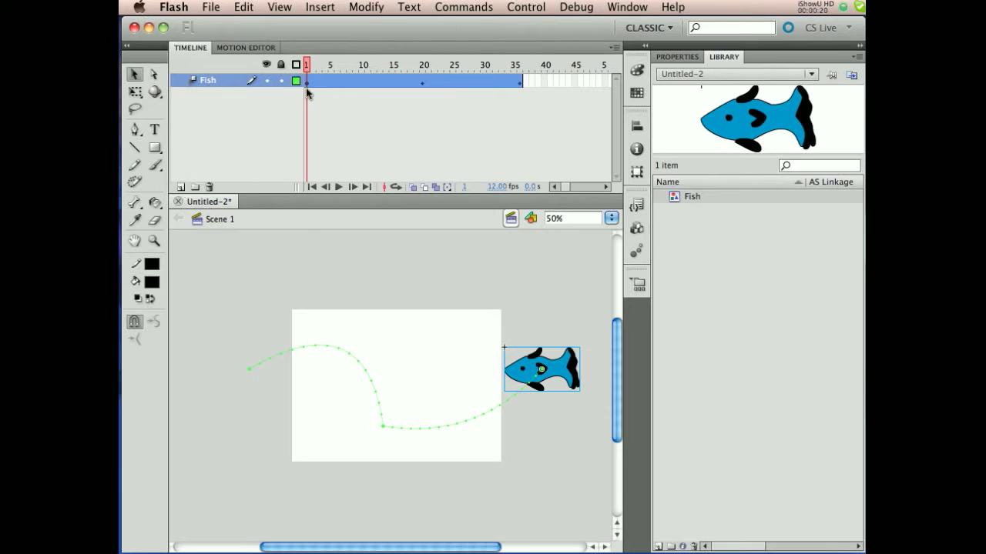
Step: Add a new layer named Splash and move it beneath the Fish layer
click(178, 188)
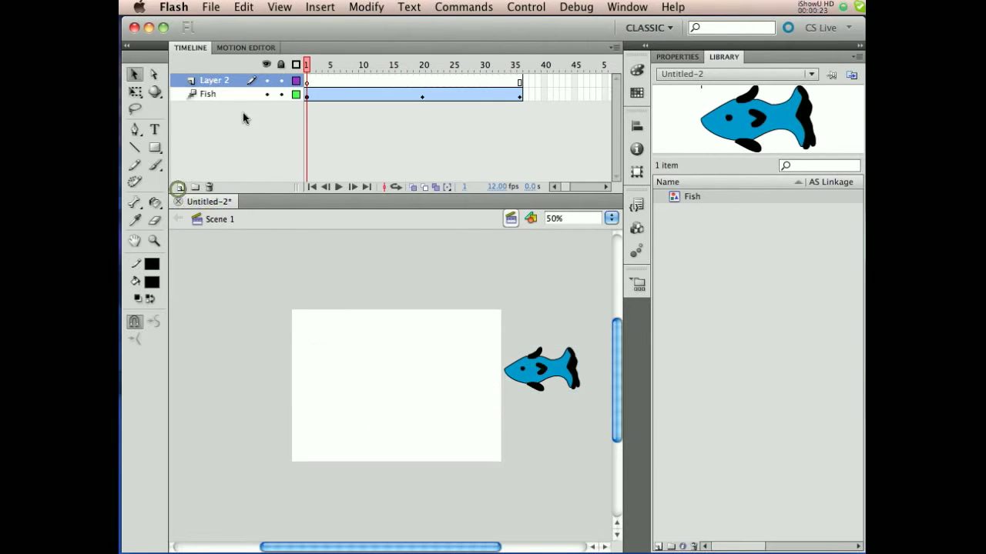
double_click(214, 81)
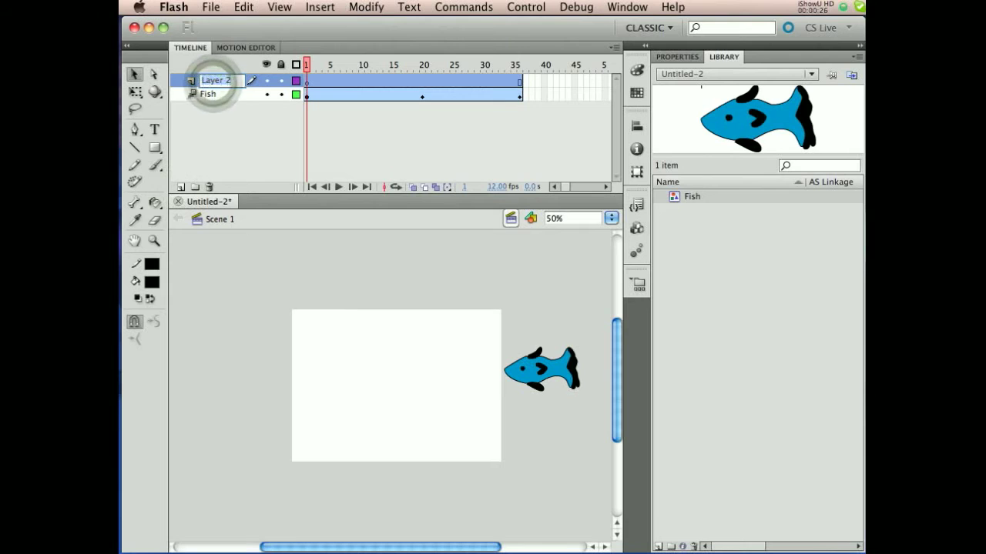
text(Slp)
key(BackSpace)
key(BackSpace)
text(plash)
key(Return)
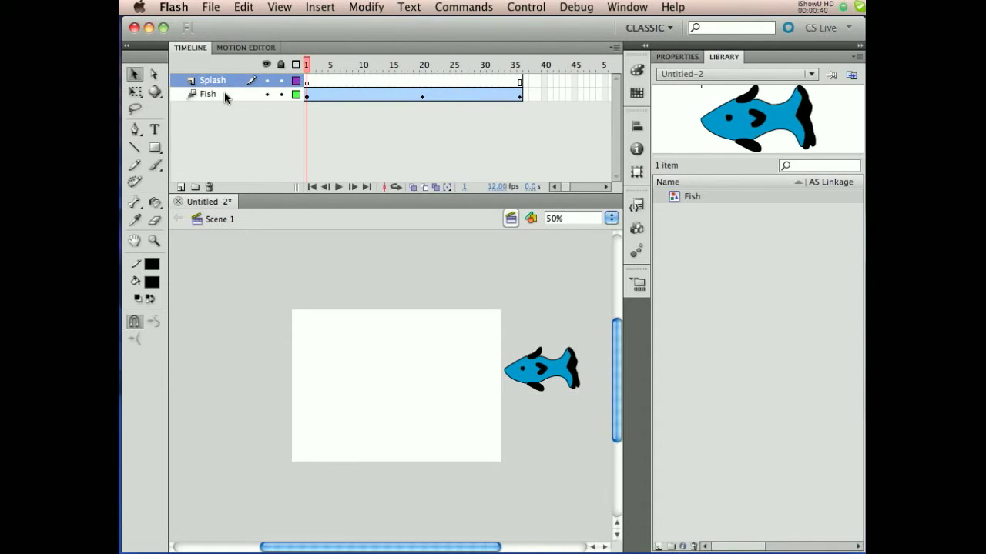
drag(219, 79, 218, 101)
click(211, 132)
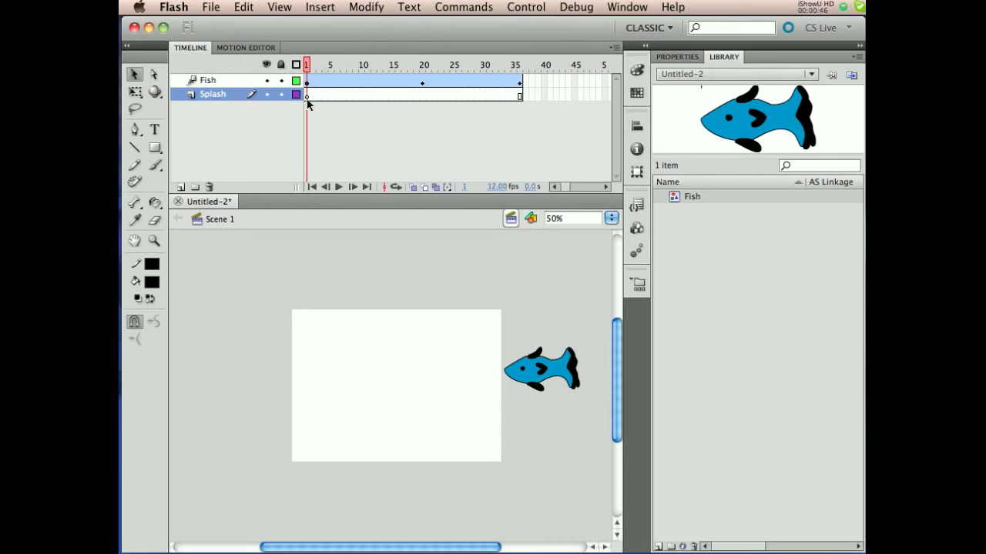
Step: Preview the fish's motion frame by frame up to frame 5 and return to frame 1
key(period)
key(period)
key(period)
key(period)
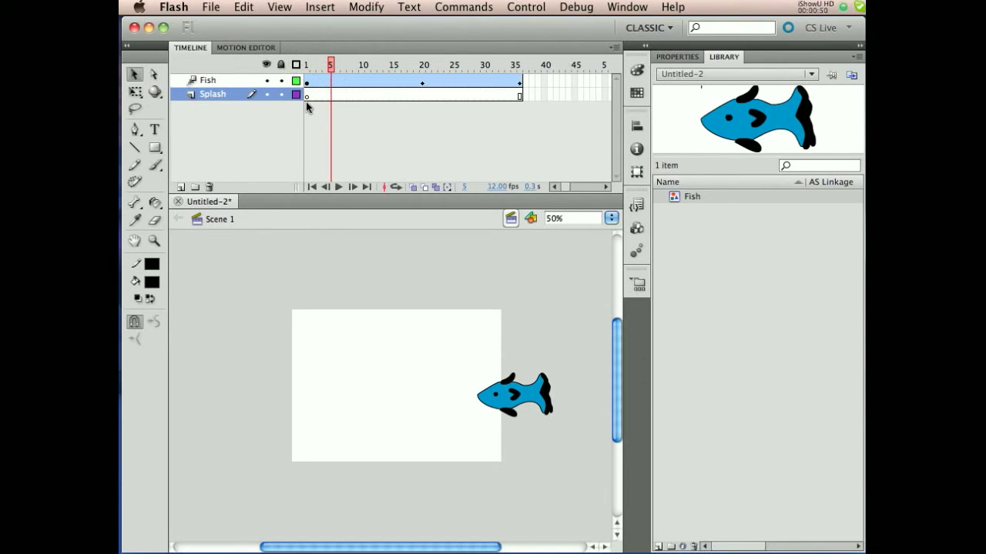
drag(329, 66, 304, 71)
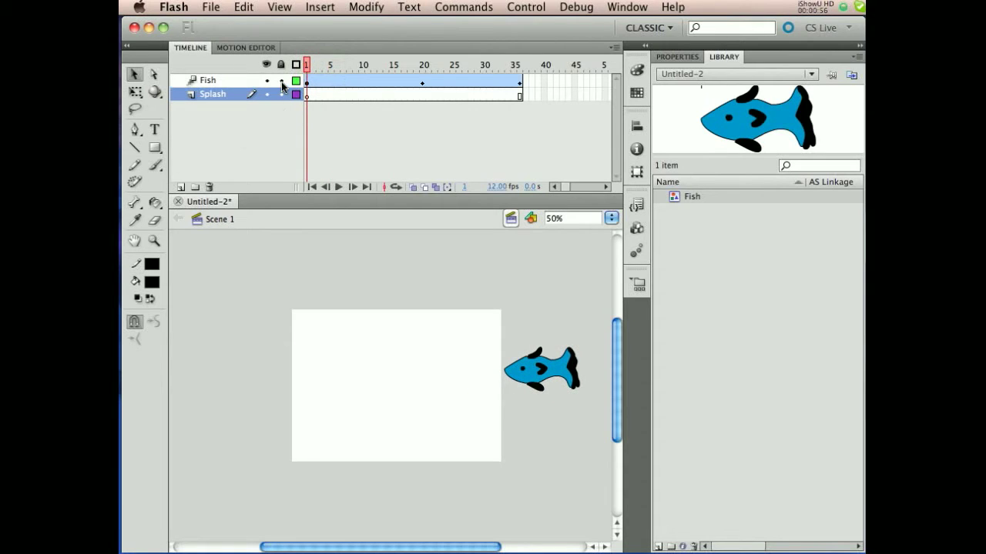
Step: Lock the Fish layer and brush a bright blue wavy line across the lower stage on frame 1 of the Splash layer
click(281, 81)
click(156, 167)
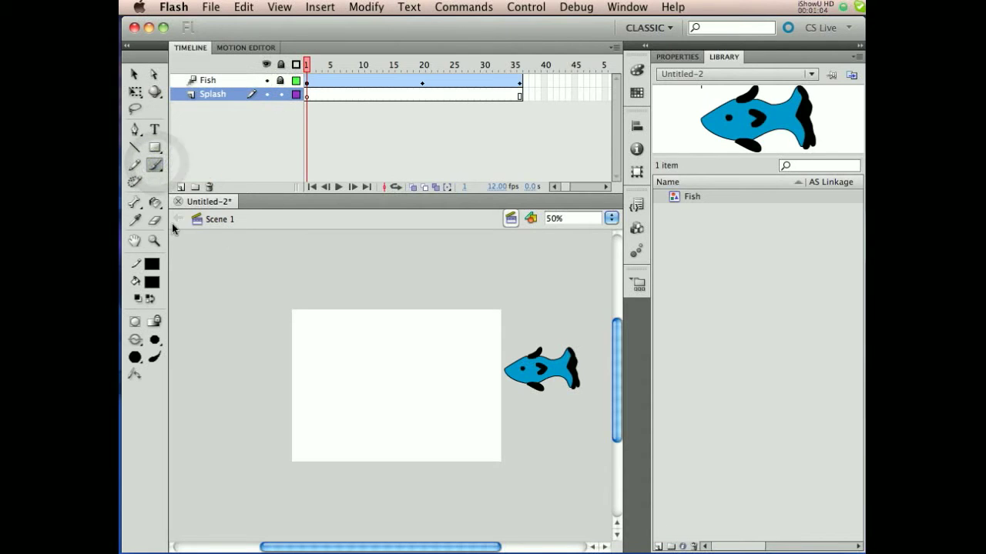
click(152, 282)
click(214, 359)
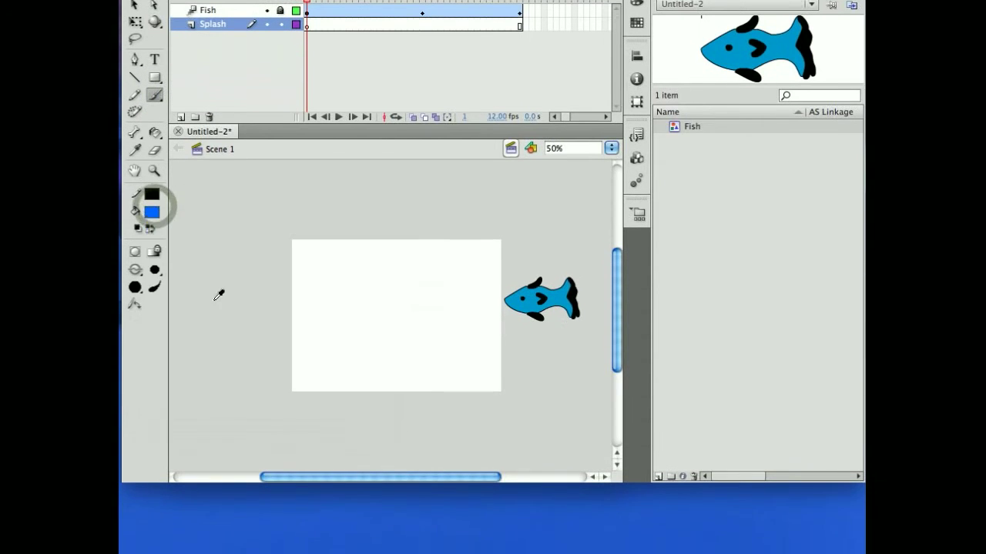
click(218, 295)
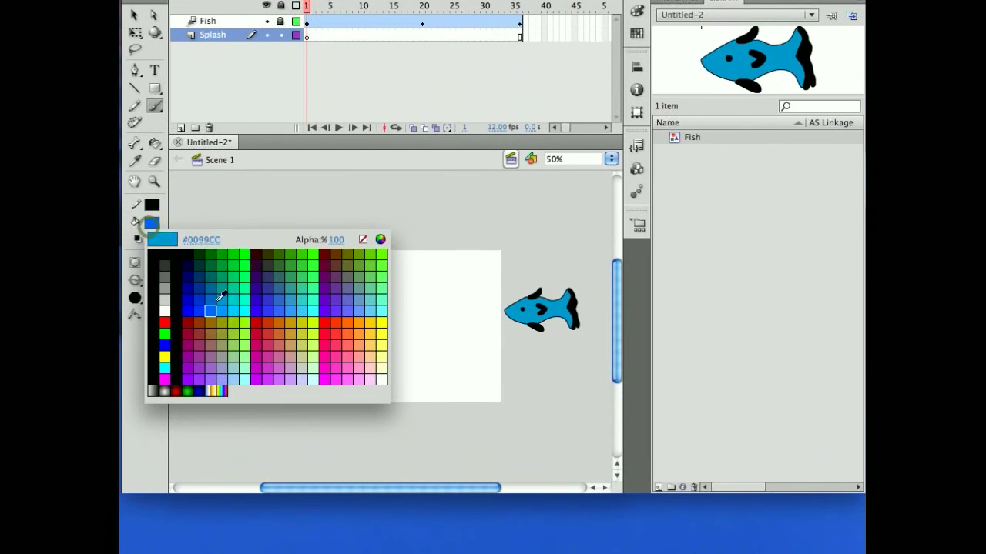
click(193, 306)
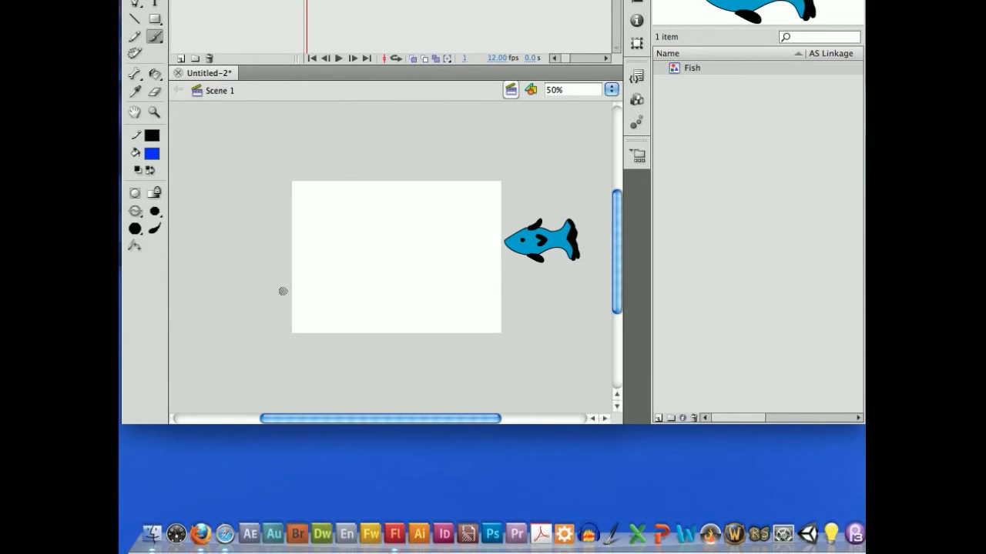
mouse_move(282, 279)
mouse_down()
mouse_move(322, 274)
mouse_move(331, 286)
mouse_move(372, 291)
mouse_move(386, 273)
mouse_move(403, 291)
mouse_move(436, 276)
mouse_move(470, 296)
mouse_move(497, 273)
mouse_move(506, 290)
mouse_move(541, 294)
mouse_move(526, 294)
mouse_up()
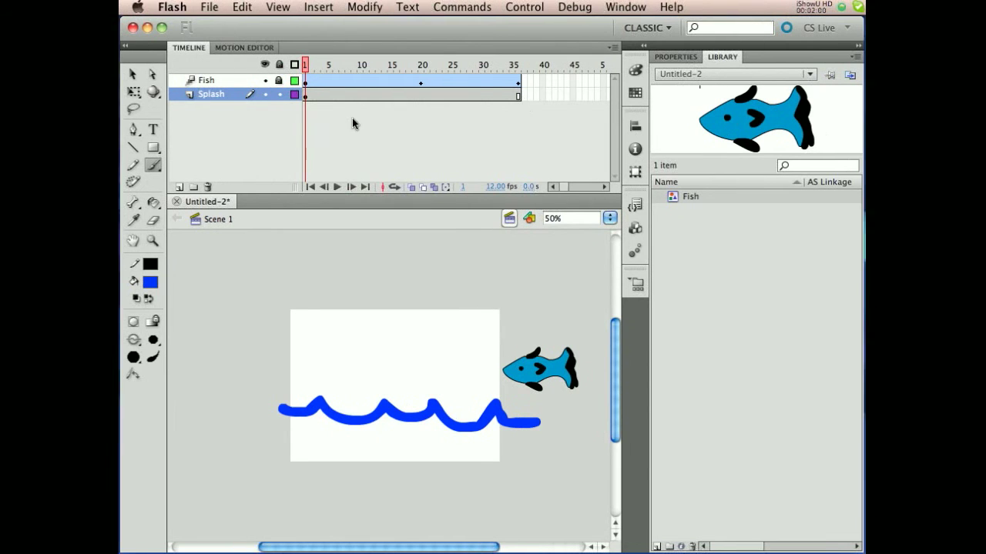
drag(308, 66, 268, 84)
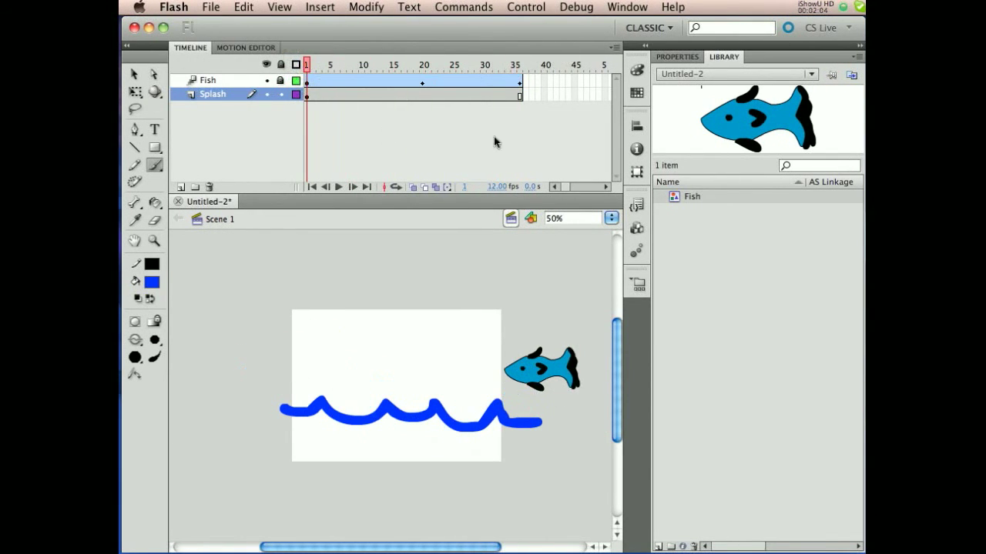
Step: Insert a blank keyframe at frame 36 of the Splash layer and brush a differently shaped blue wave across the lower stage
right_click(521, 94)
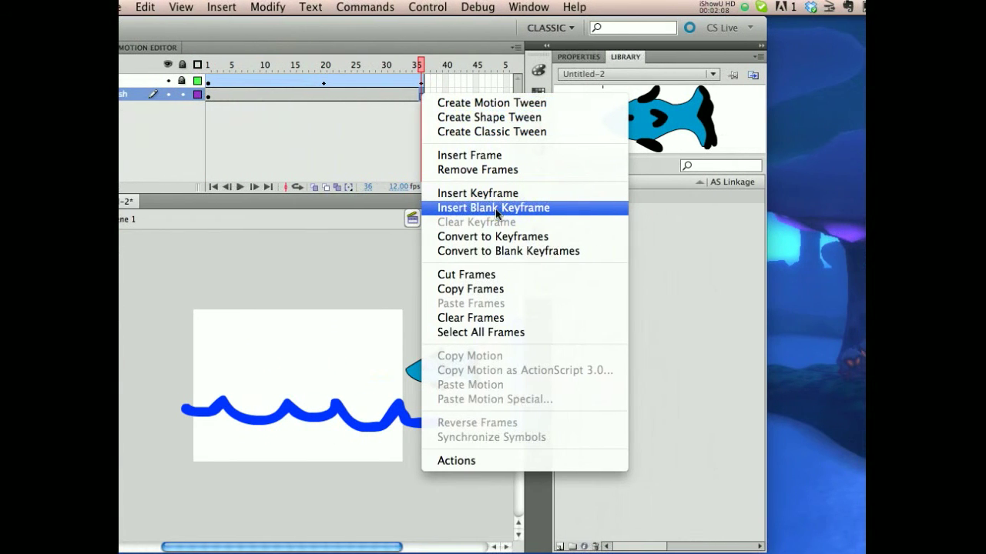
click(493, 209)
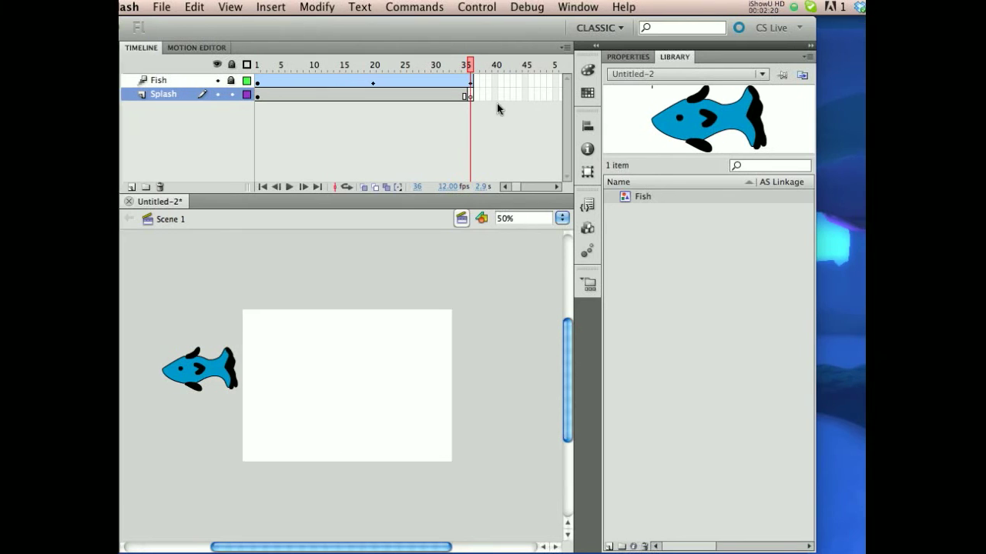
click(154, 166)
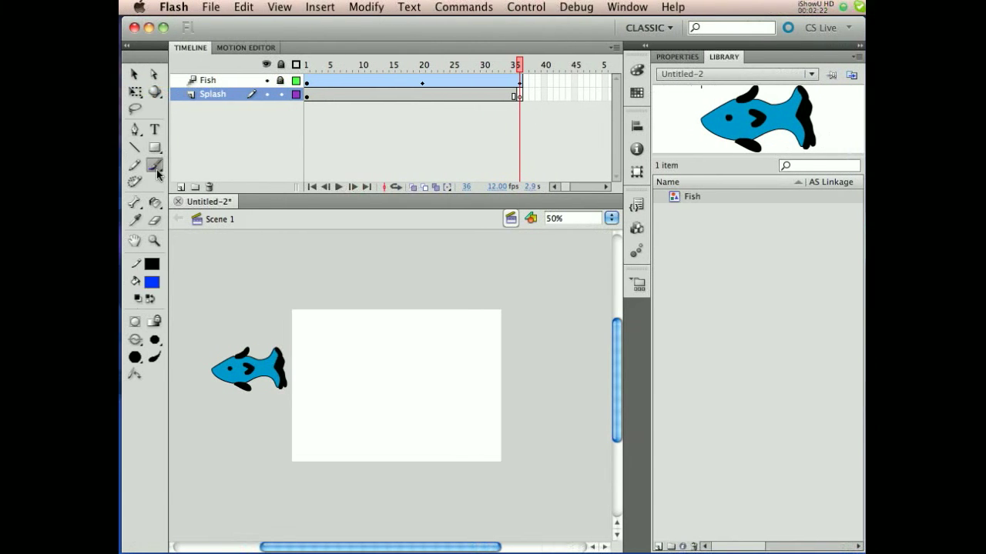
click(203, 163)
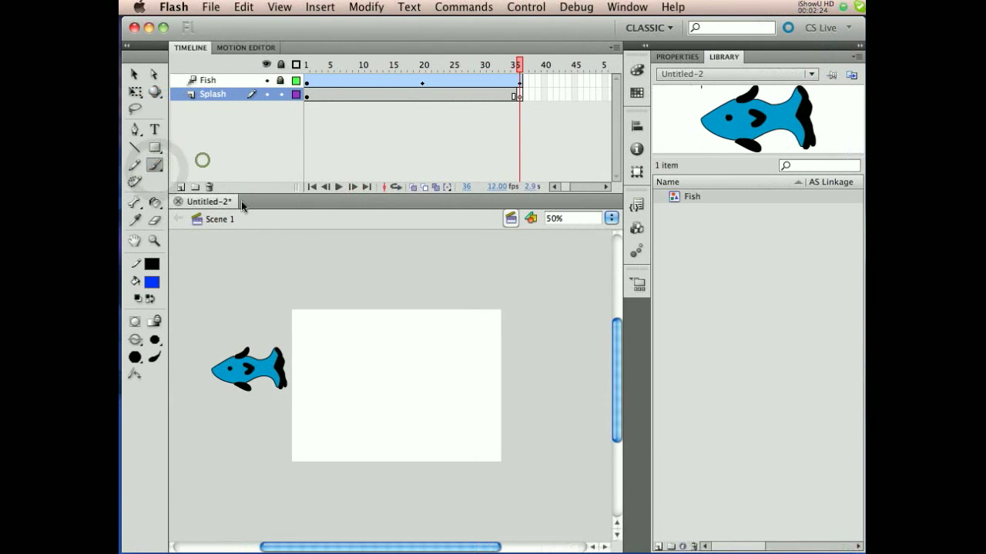
mouse_move(284, 324)
mouse_down()
mouse_move(346, 333)
mouse_move(407, 320)
mouse_move(416, 330)
mouse_up()
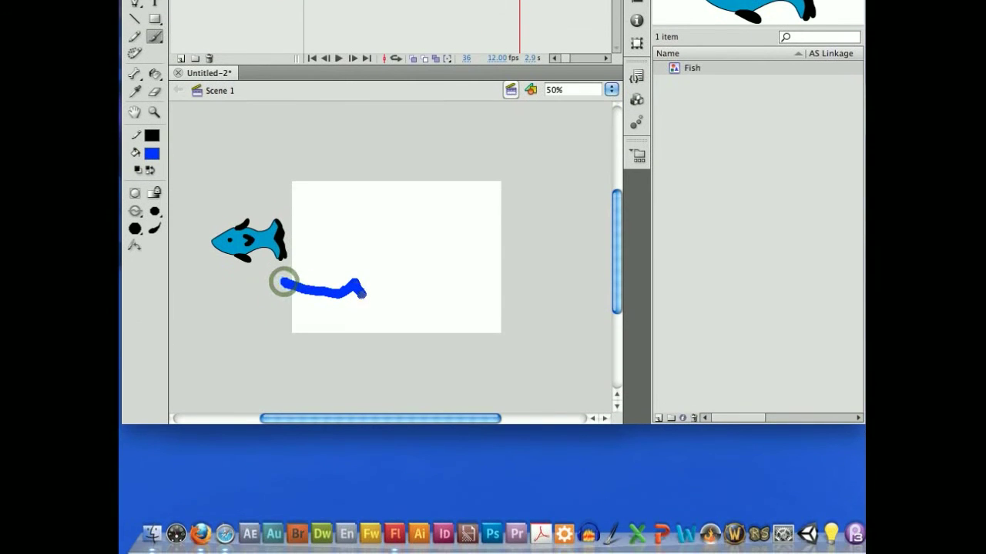
mouse_move(416, 288)
mouse_down()
mouse_move(446, 273)
mouse_move(481, 297)
mouse_move(516, 283)
mouse_up()
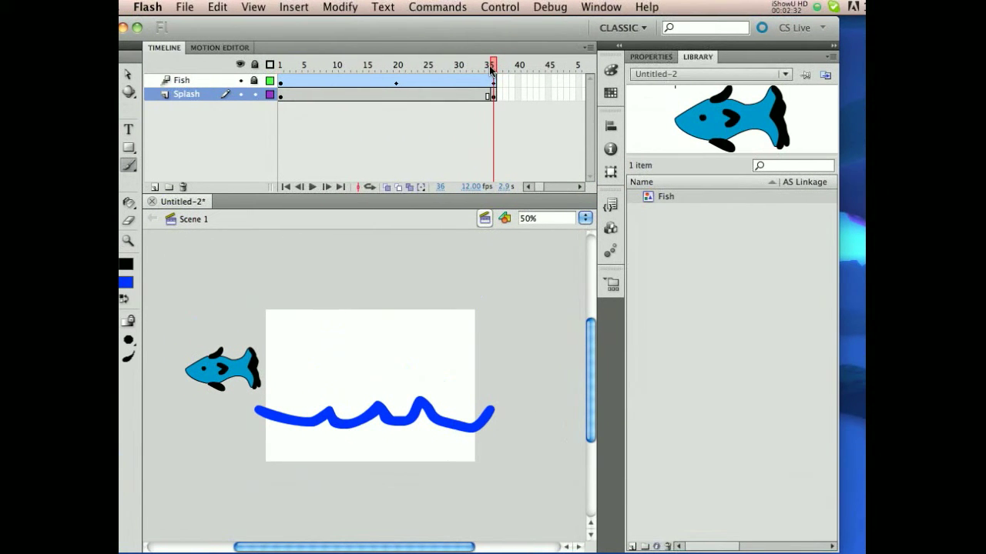
Step: Scrub the timeline between frames 1 and 36 to compare the two wave drawings
click(493, 68)
click(496, 68)
click(492, 68)
click(495, 67)
click(492, 68)
drag(283, 68, 521, 81)
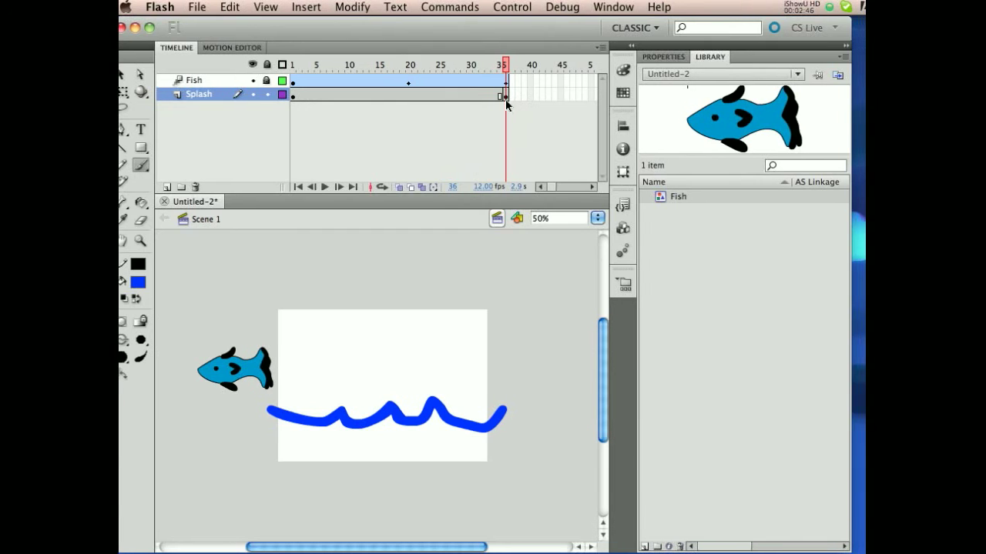
Step: Create a shape tween between the two wave keyframes on the Splash layer and preview it from frame 1
right_click(414, 95)
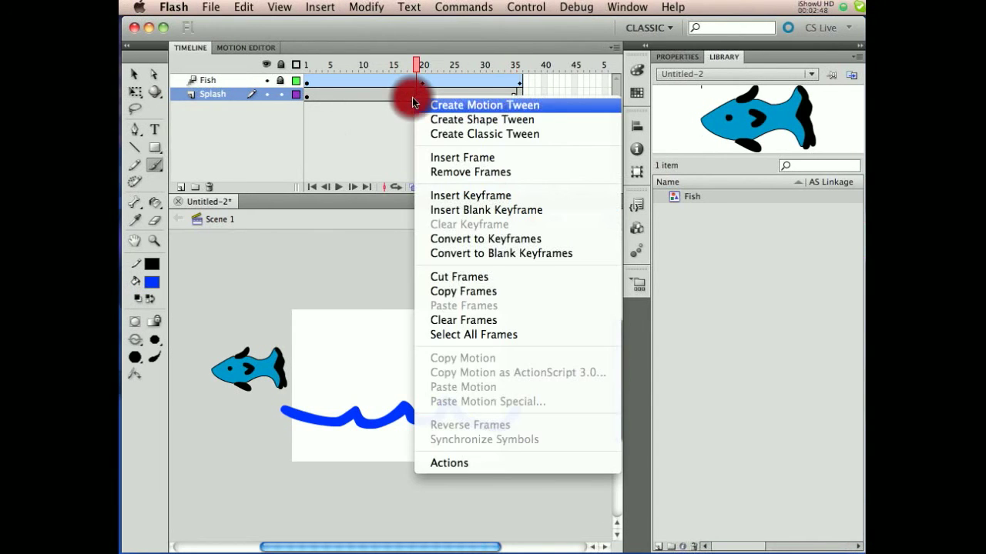
click(458, 128)
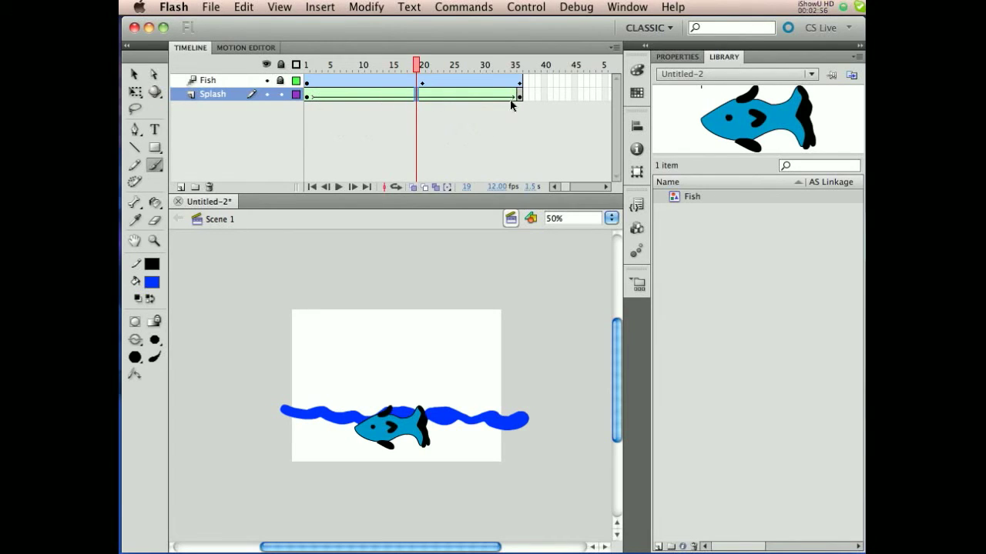
click(306, 64)
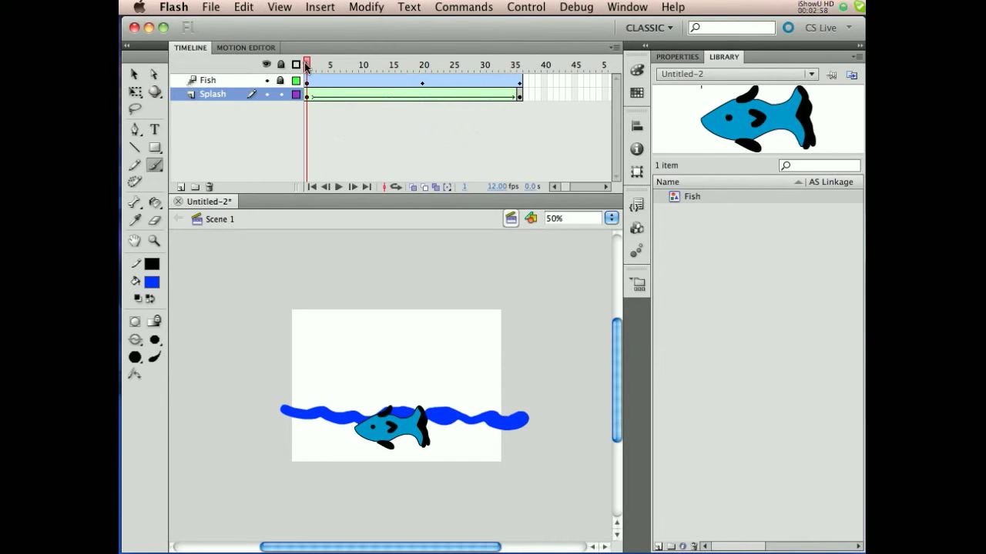
drag(305, 64, 244, 190)
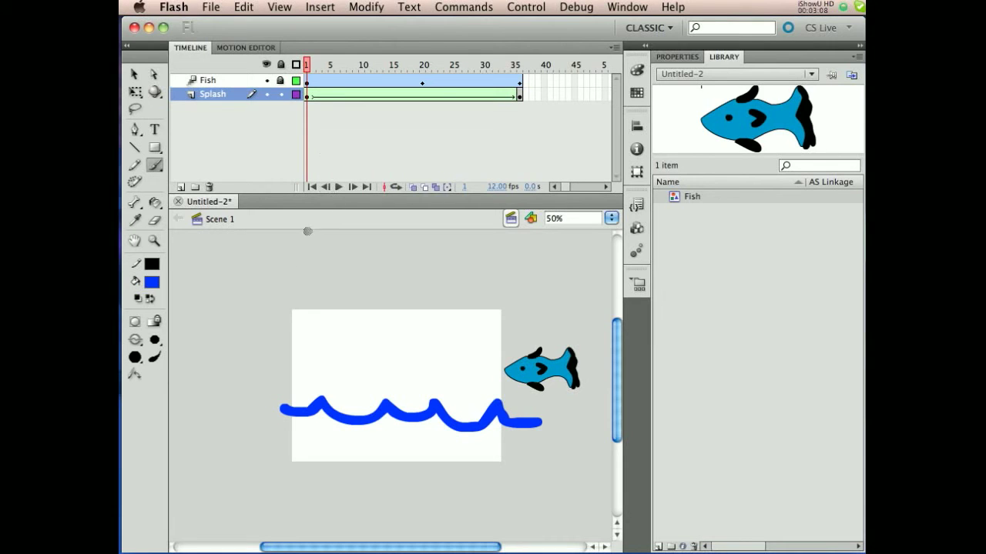
click(134, 73)
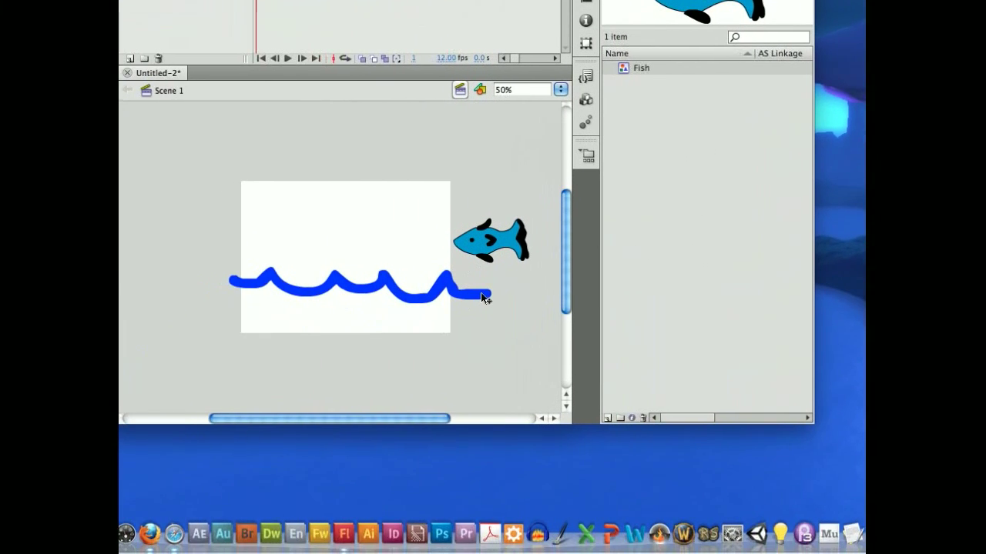
click(458, 310)
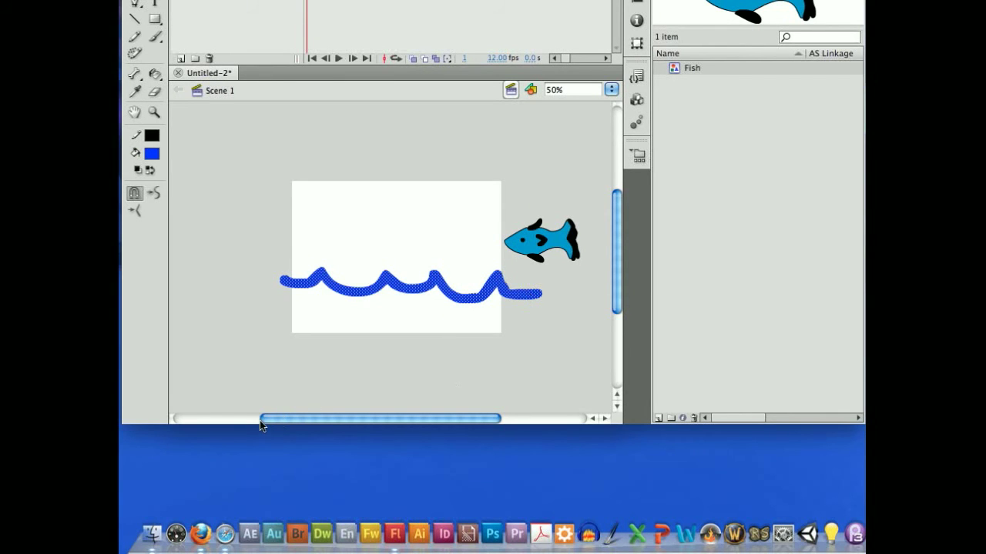
click(374, 390)
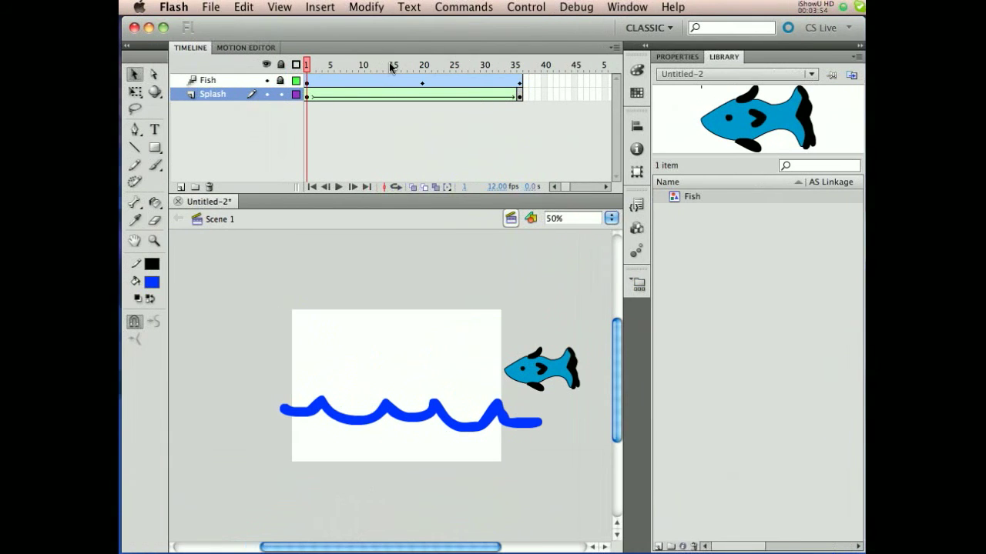
Step: Save the document to the Desktop as fishie.fla
click(209, 7)
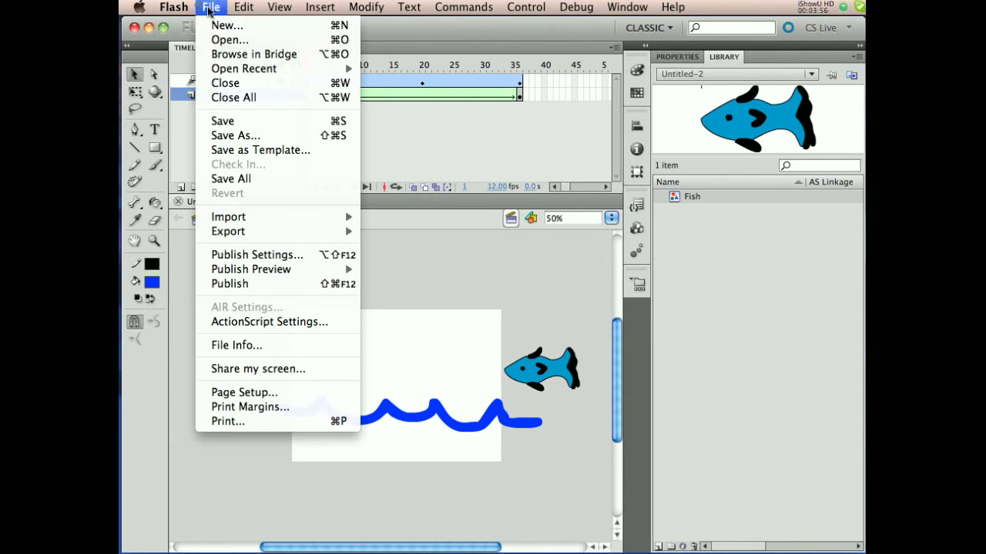
click(224, 135)
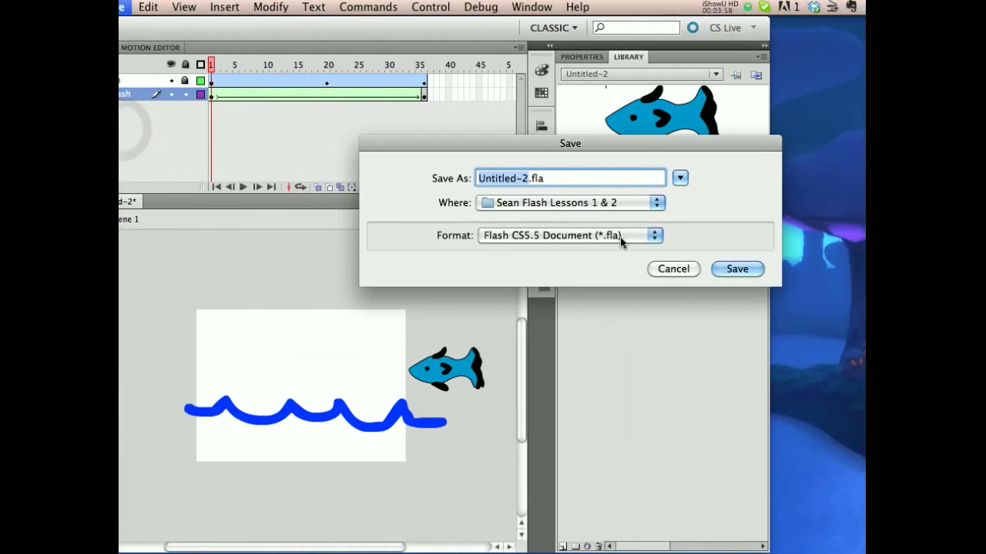
click(713, 236)
click(740, 235)
click(741, 201)
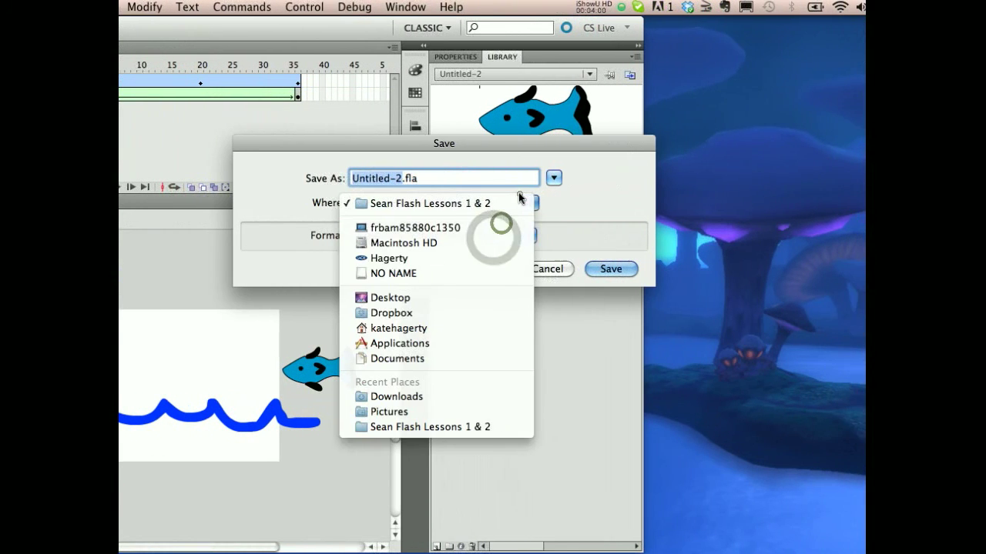
click(444, 297)
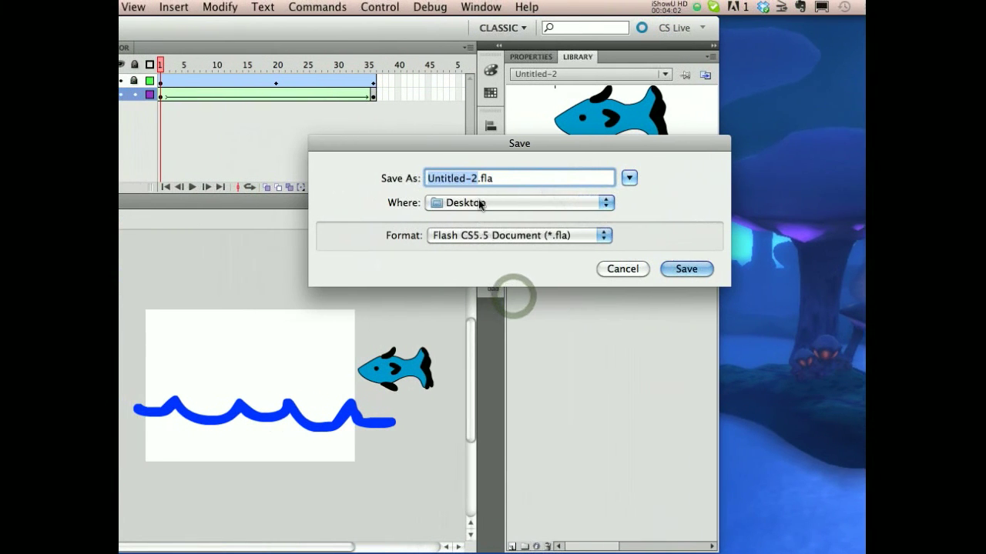
text(fishie)
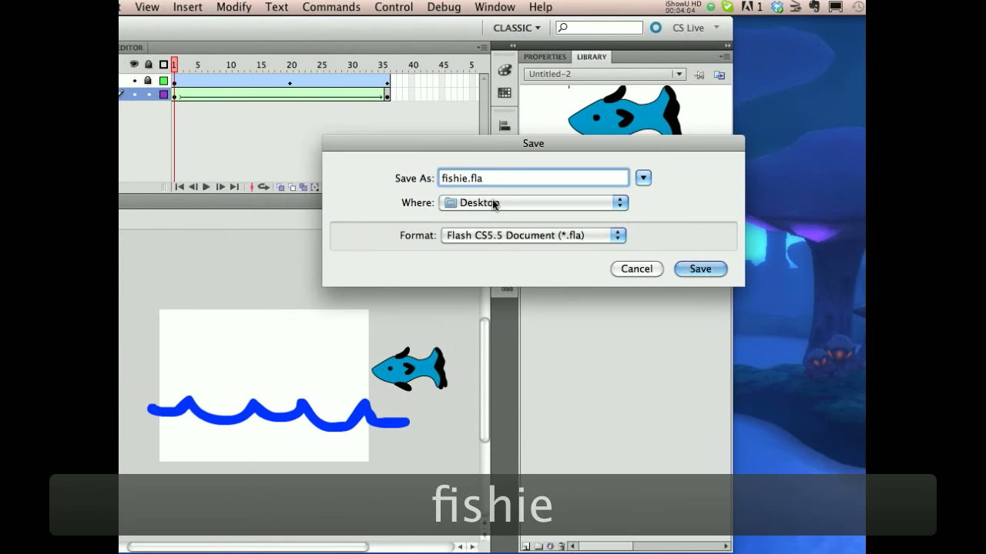
click(483, 177)
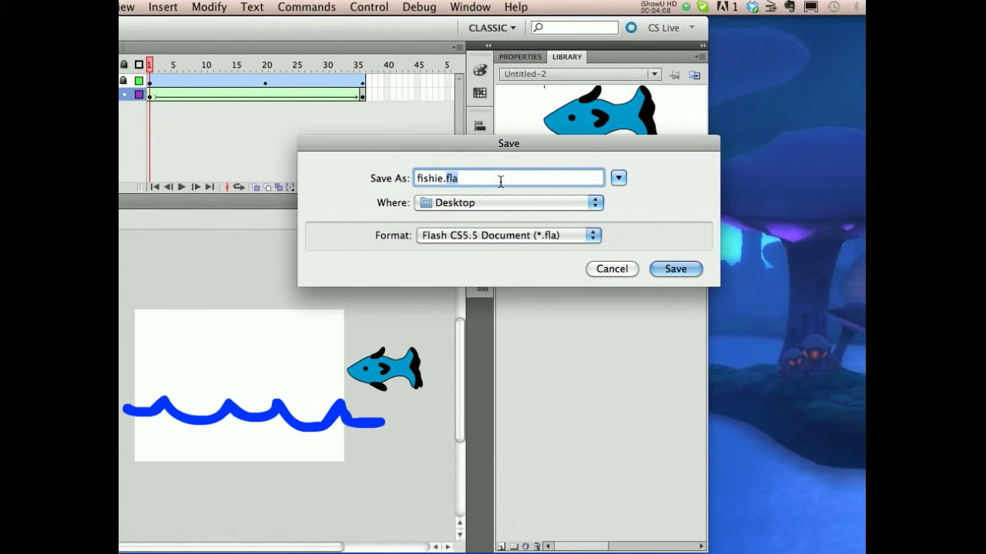
click(495, 177)
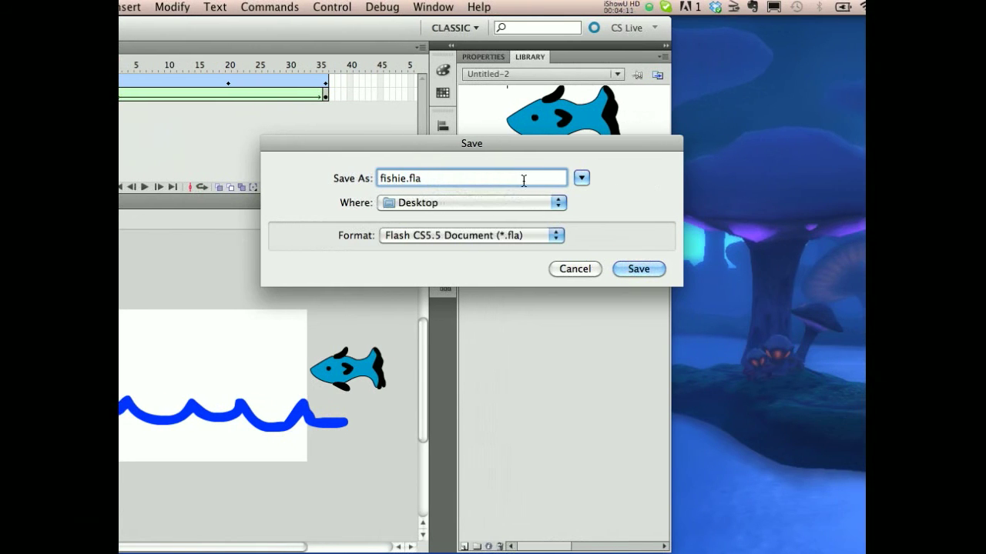
click(442, 177)
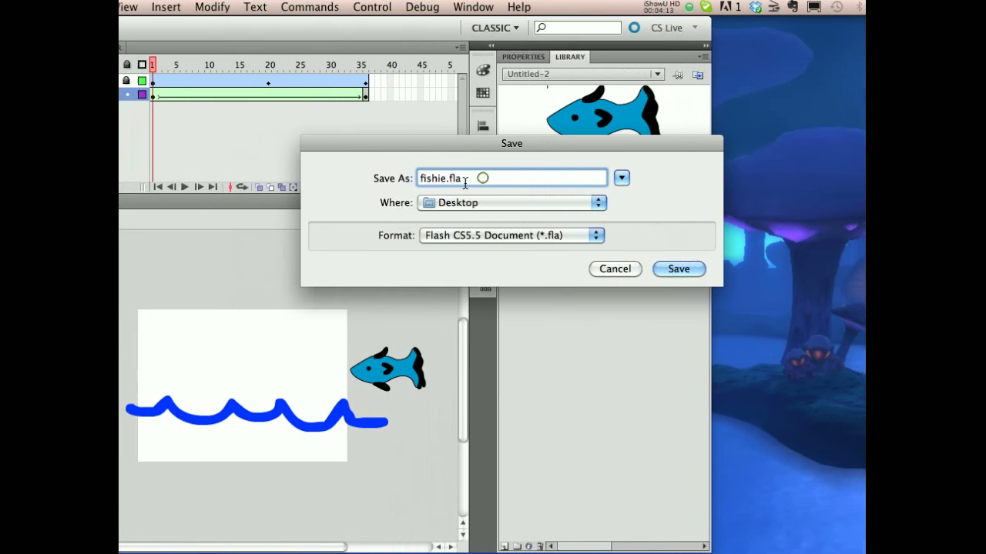
click(682, 268)
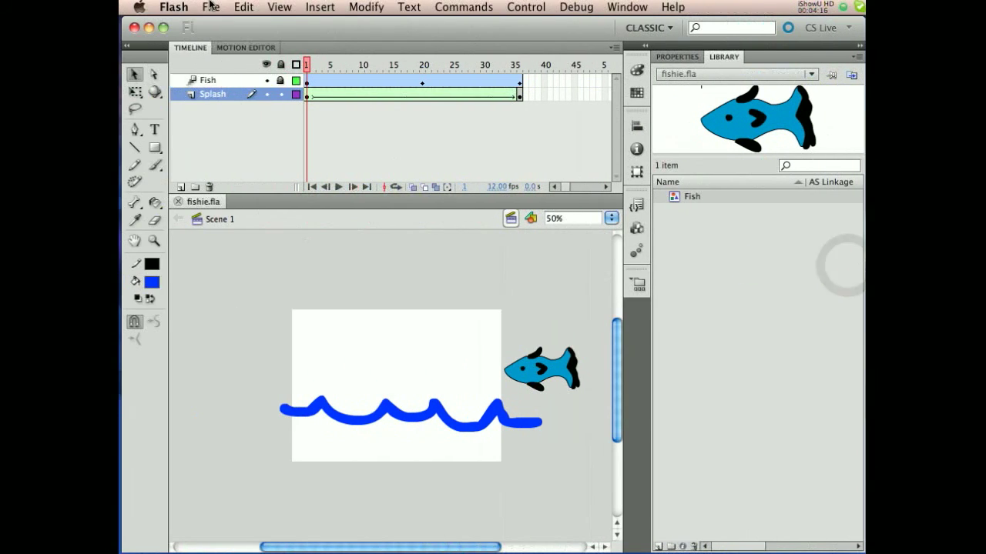
Step: Exclude the HTML wrapper in the publish settings, publish the movie only as fishie.swf, and accept the settings
click(210, 6)
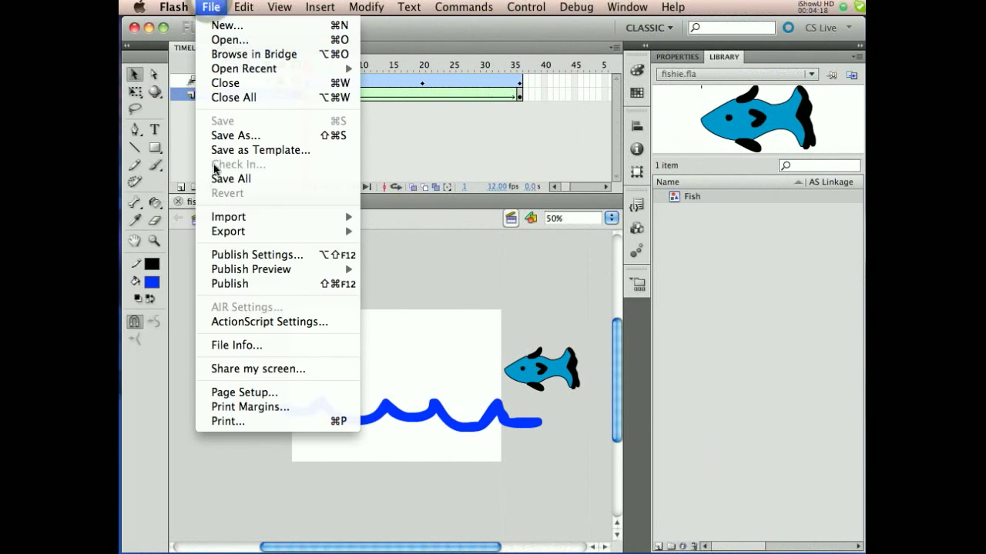
click(287, 259)
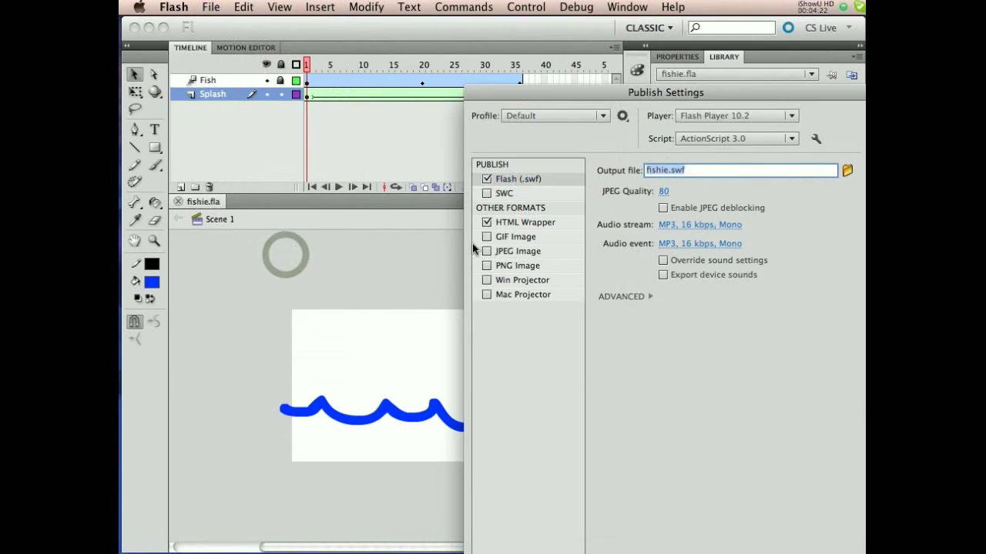
drag(622, 98, 532, 54)
drag(431, 54, 380, 26)
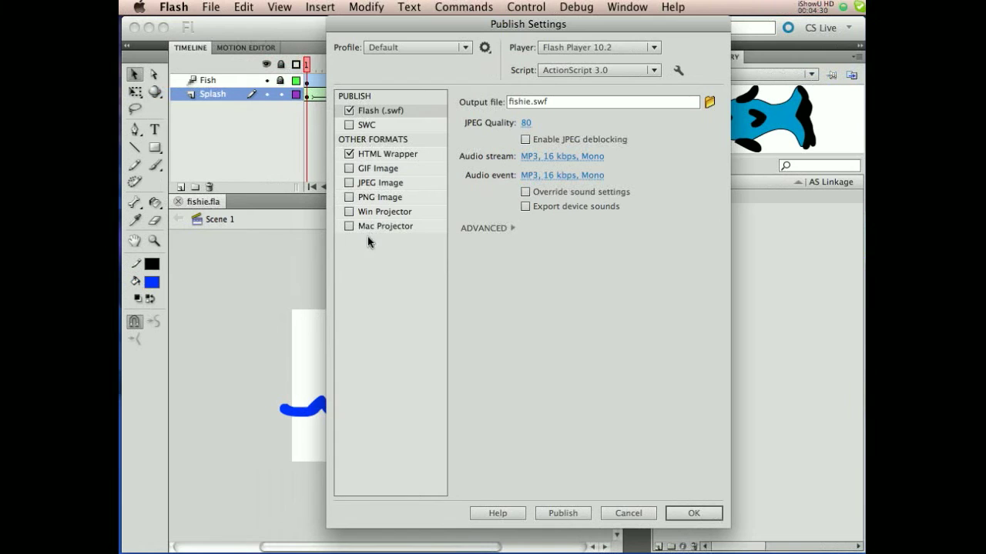
click(349, 153)
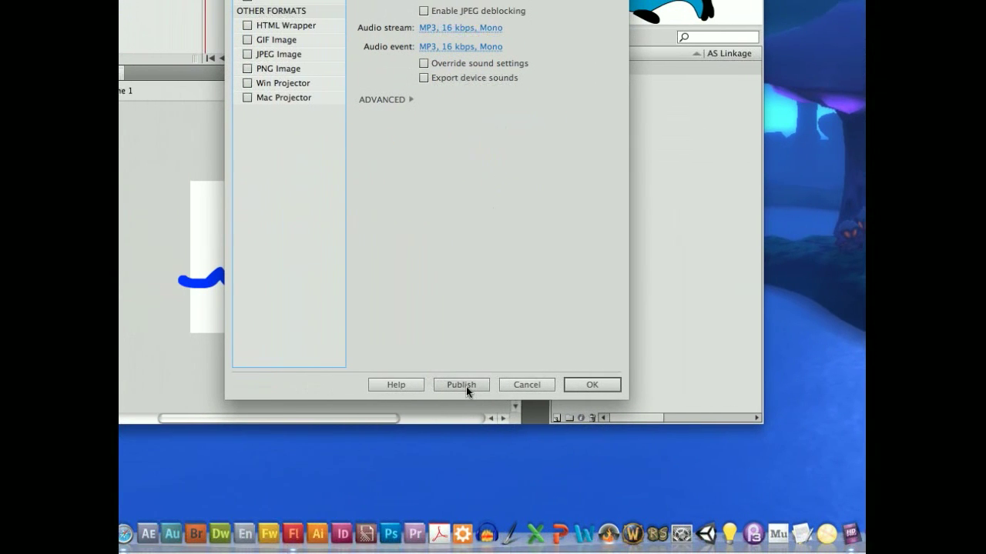
click(412, 444)
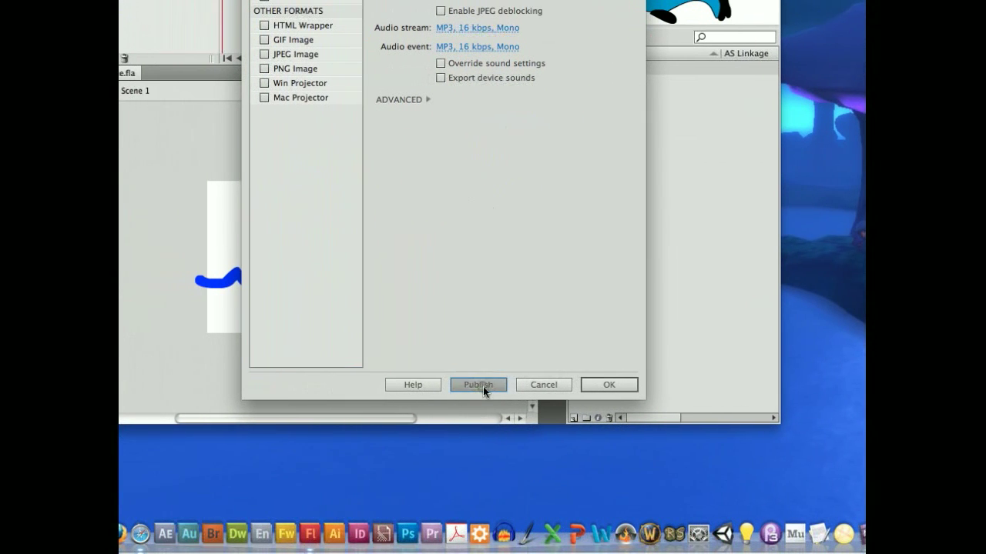
click(607, 384)
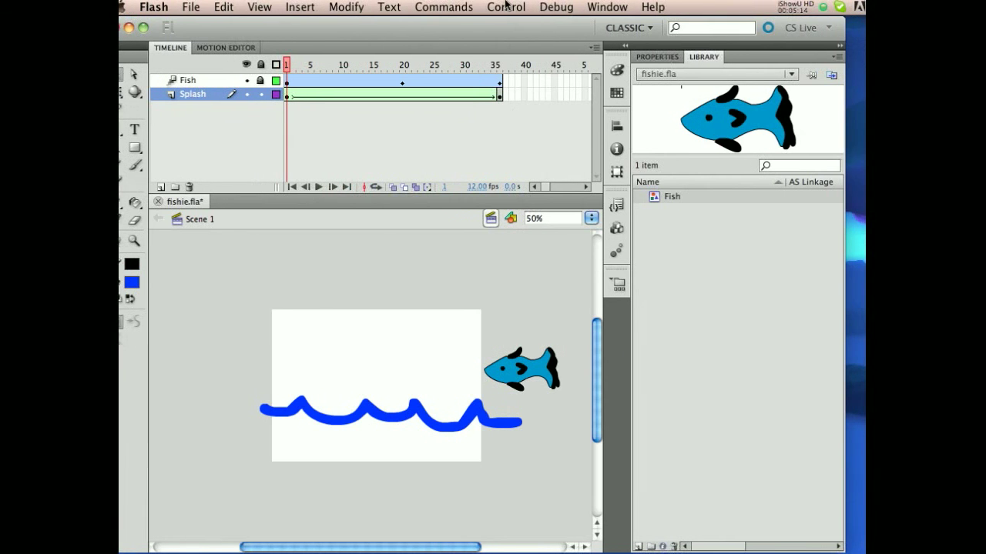
Step: Test the movie to watch the fish and wave animation play, and close the fishie.swf preview
click(495, 6)
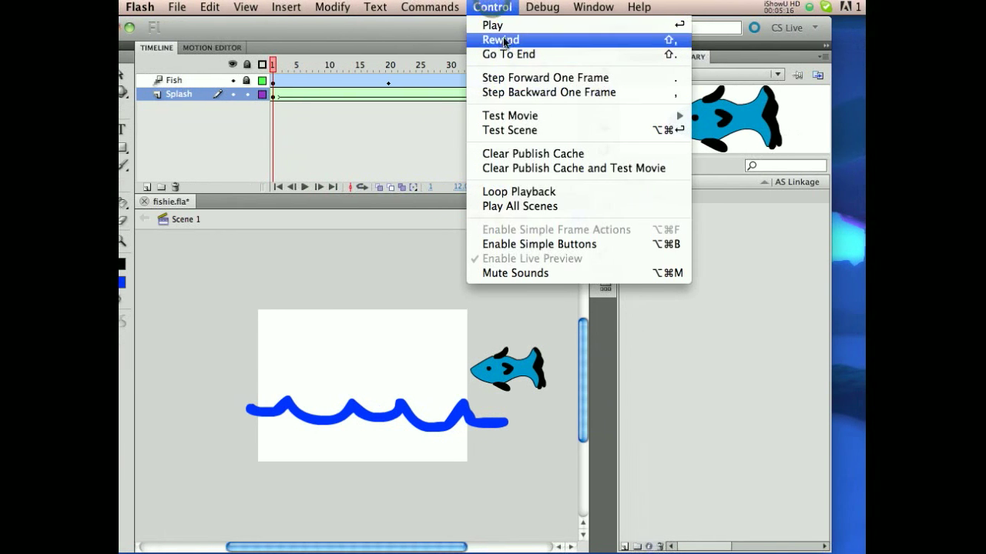
mouse_move(494, 117)
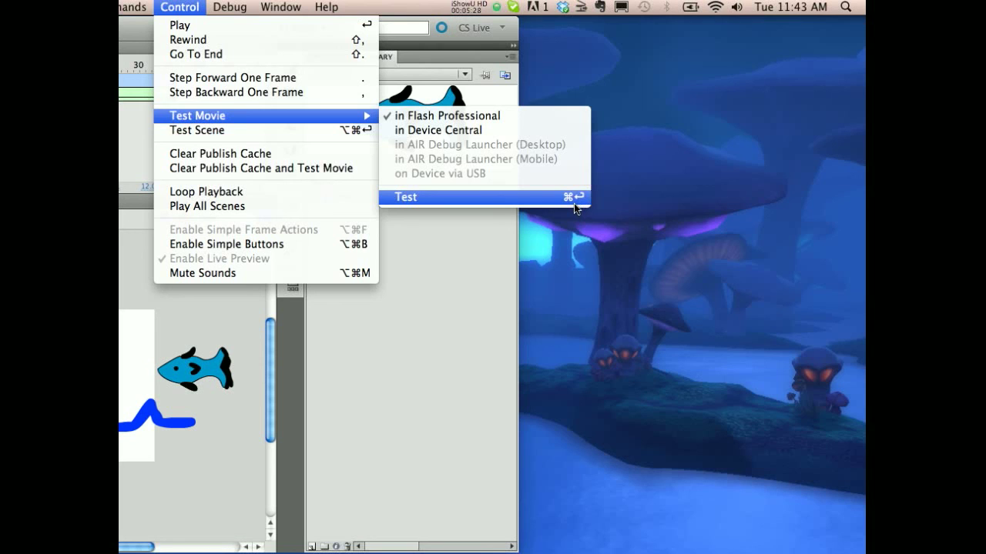
click(573, 203)
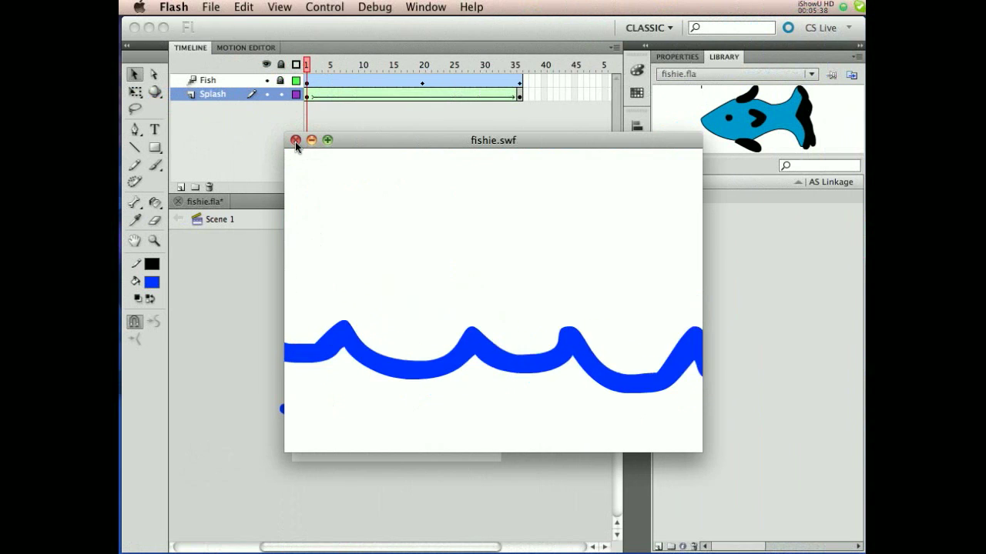
click(295, 141)
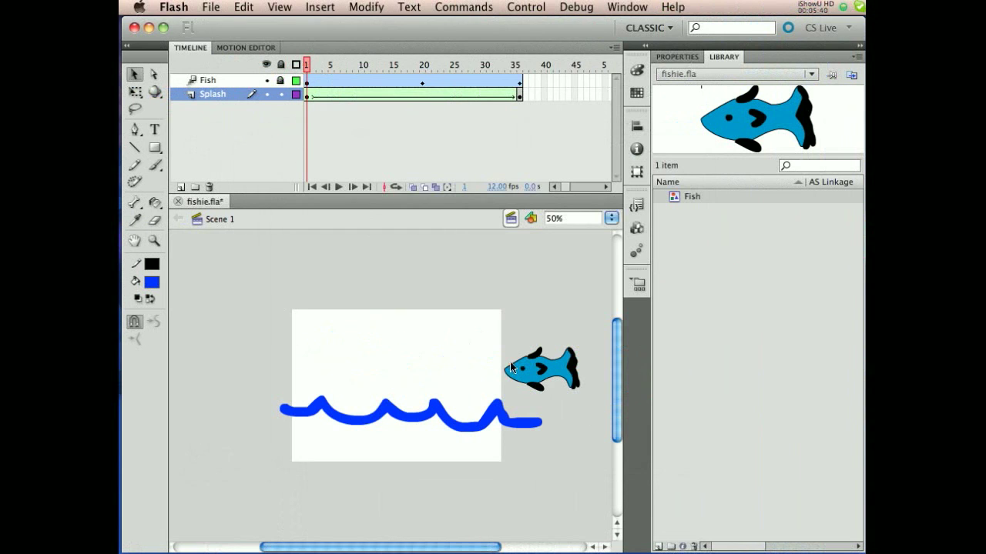